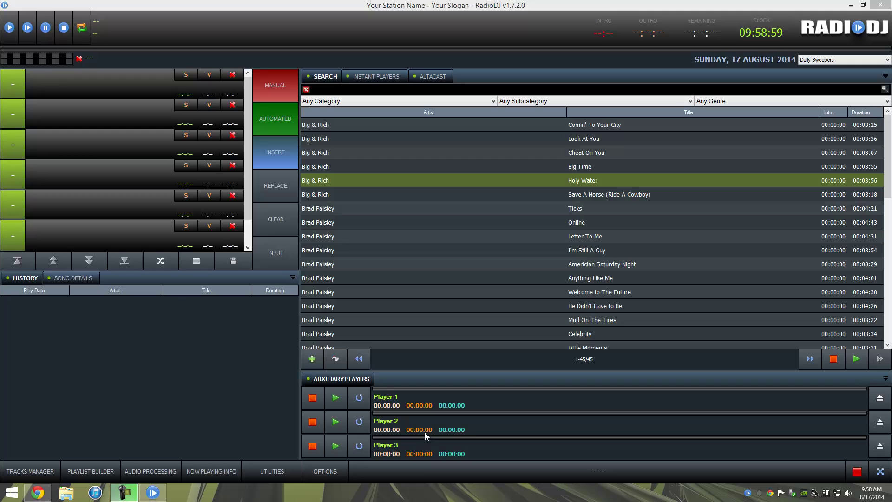
# - In Tracks Rotation, set the first pick to Music, 2000s, Country, least recently played
pyautogui.click(328, 476)
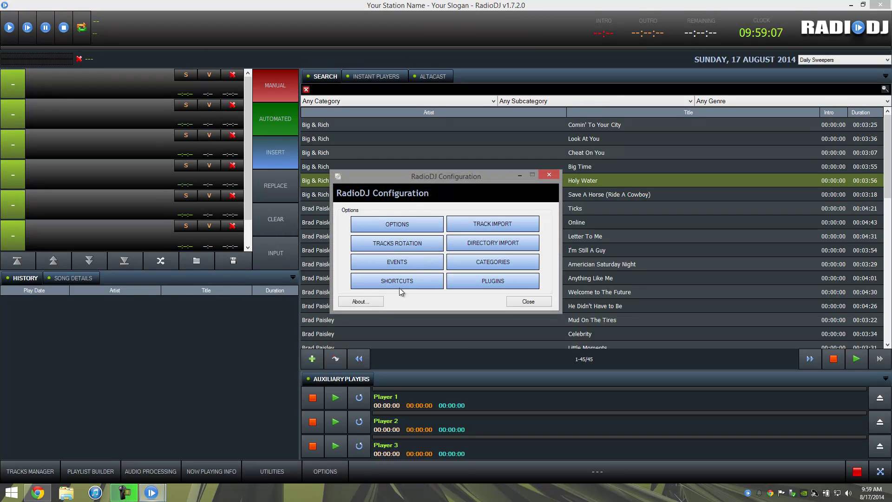
pyautogui.click(409, 244)
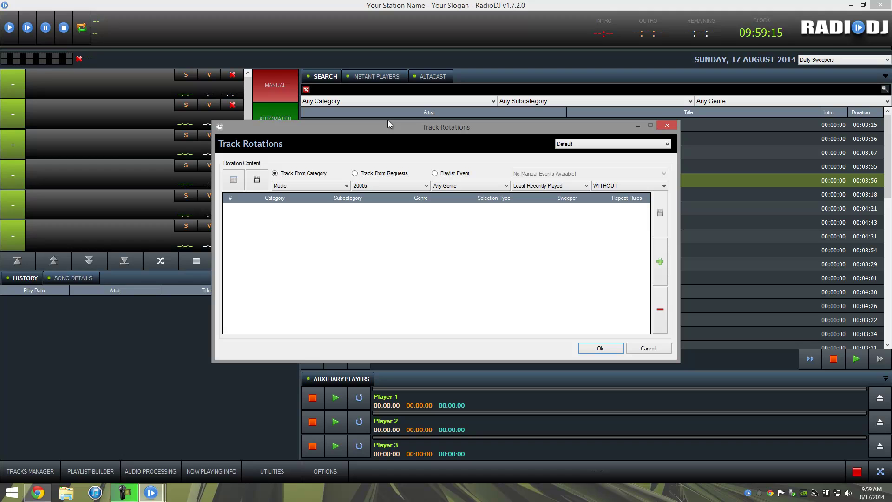
pyautogui.click(316, 187)
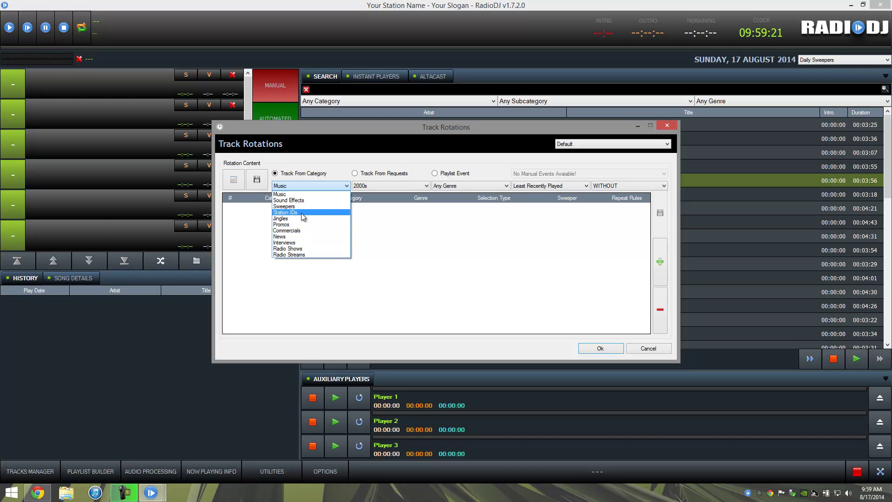
pyautogui.click(465, 228)
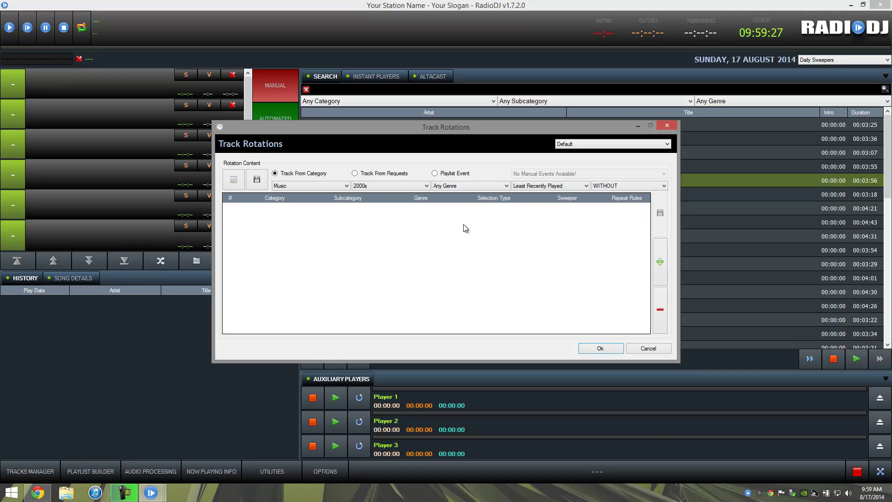
pyautogui.click(373, 186)
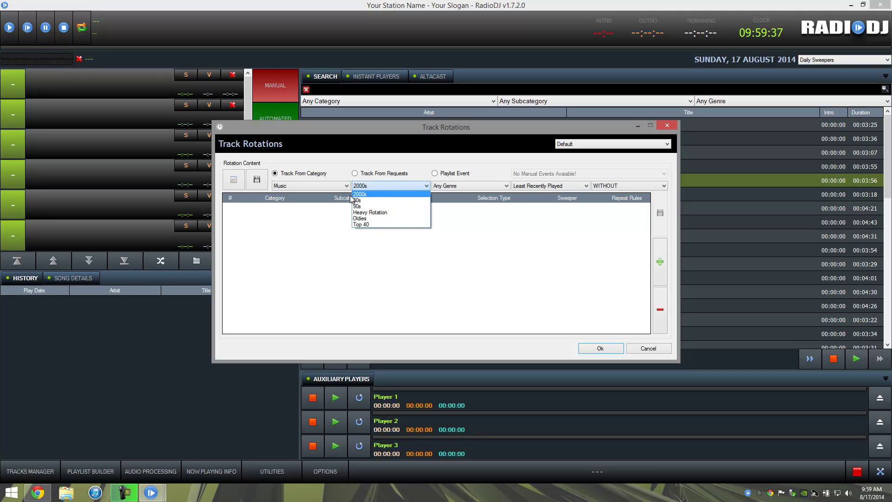
pyautogui.click(449, 197)
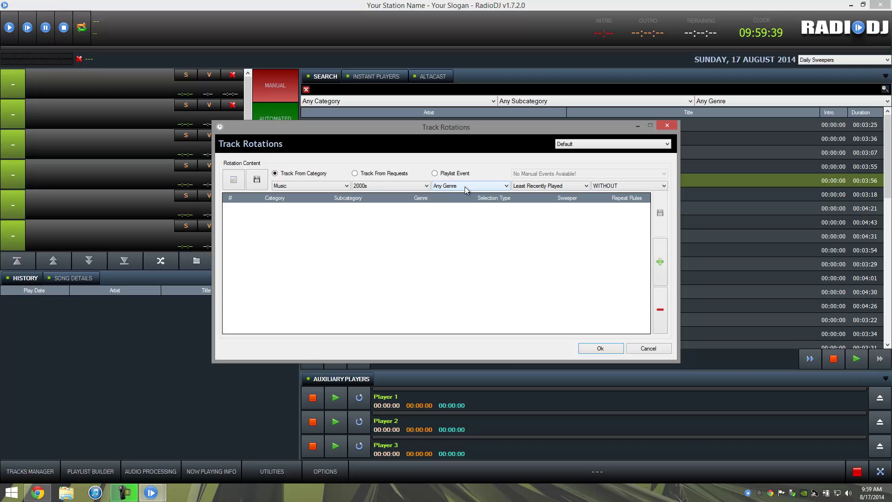
pyautogui.click(466, 186)
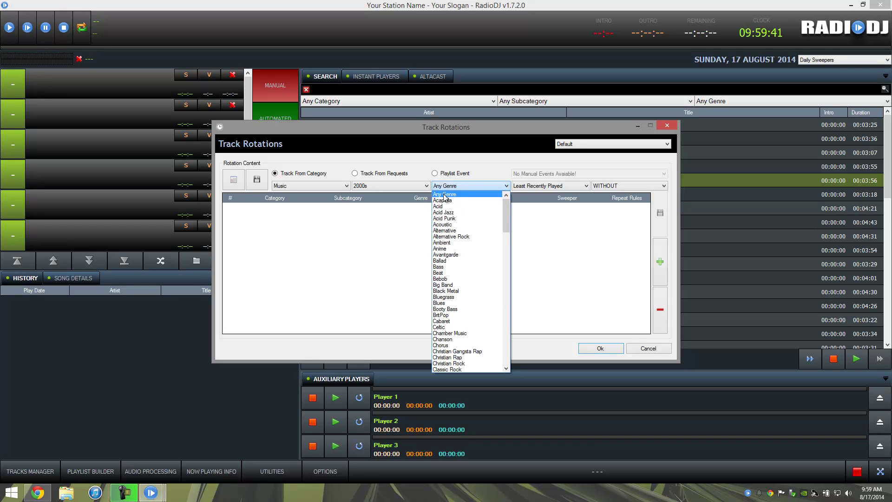
pyautogui.scroll(-1, 453, 317)
pyautogui.scroll(-3, 453, 318)
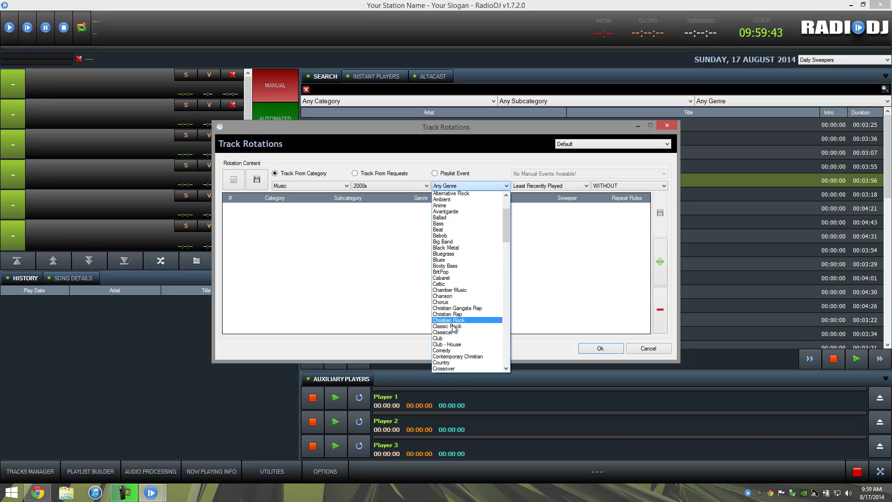
pyautogui.click(453, 347)
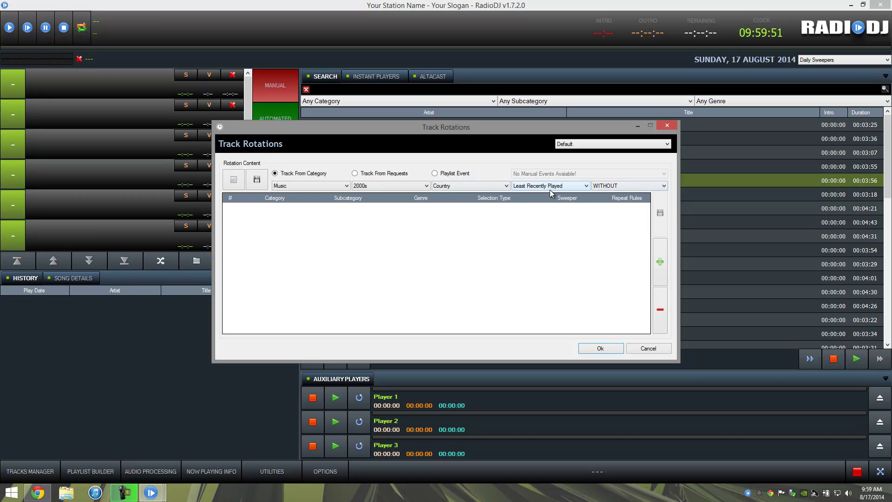
# - Add the first Country entry, then a second 2000s Country entry with Random selection
pyautogui.click(661, 260)
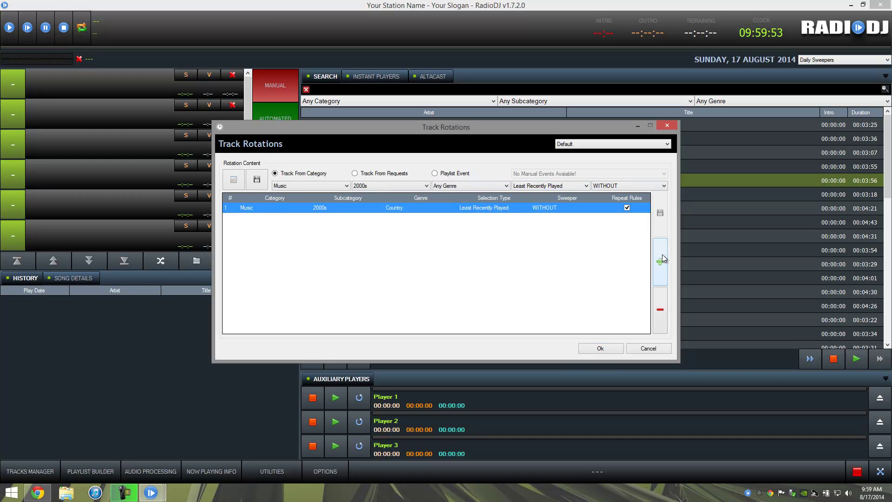
pyautogui.click(458, 187)
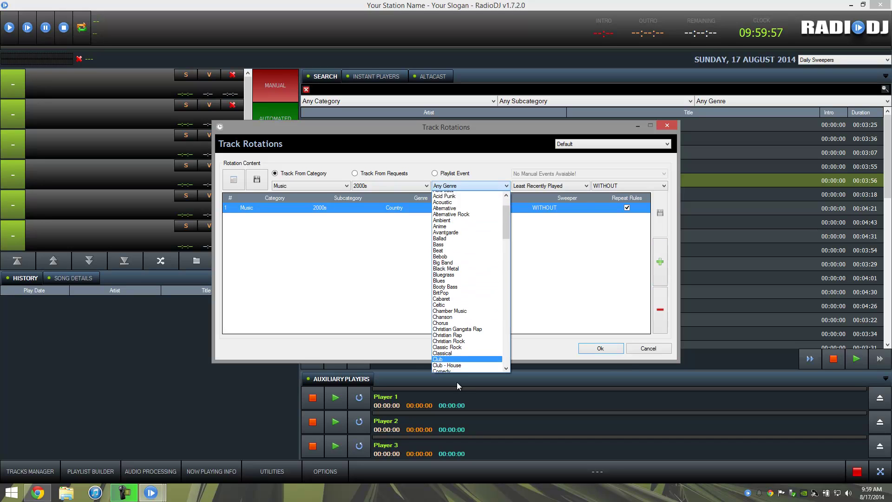
pyautogui.click(456, 368)
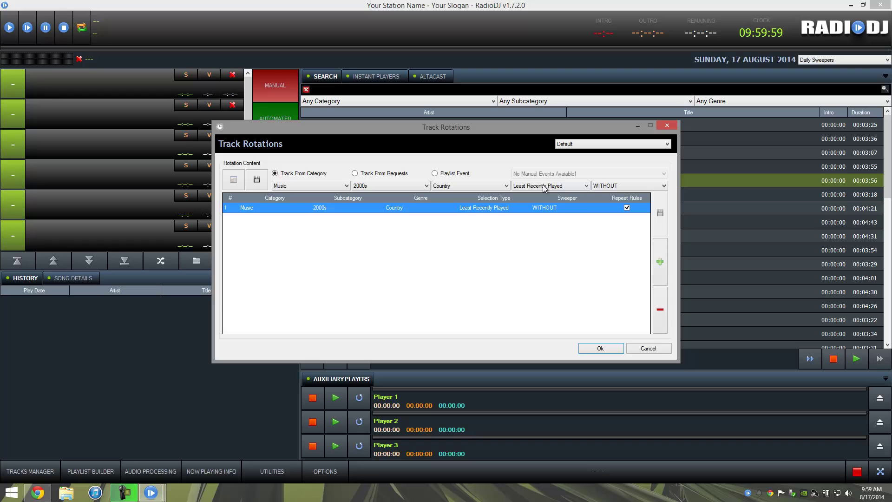
pyautogui.click(544, 188)
pyautogui.click(536, 222)
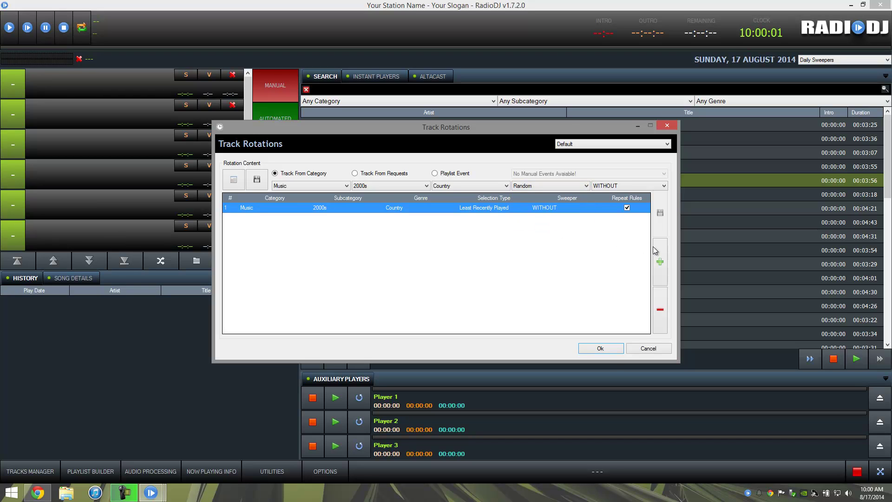
pyautogui.click(659, 262)
# - Add a third 2000s Country entry selected by Least Times Played
pyautogui.click(485, 186)
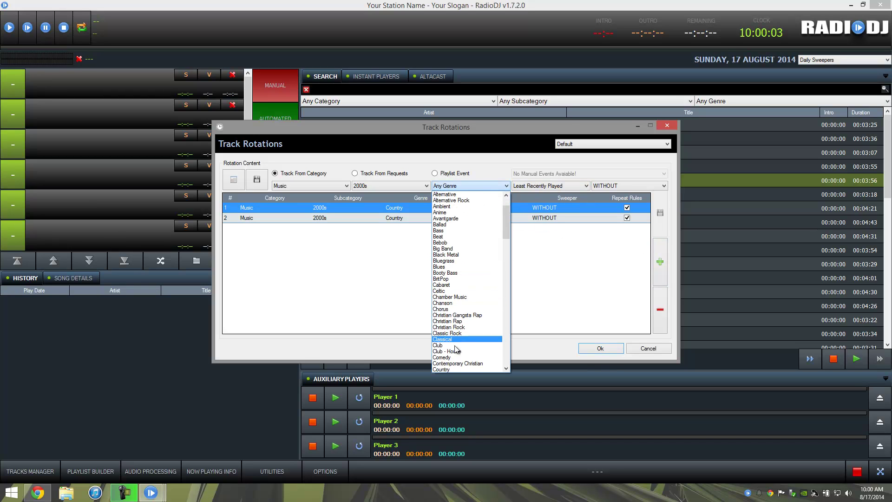
pyautogui.click(453, 369)
pyautogui.click(529, 188)
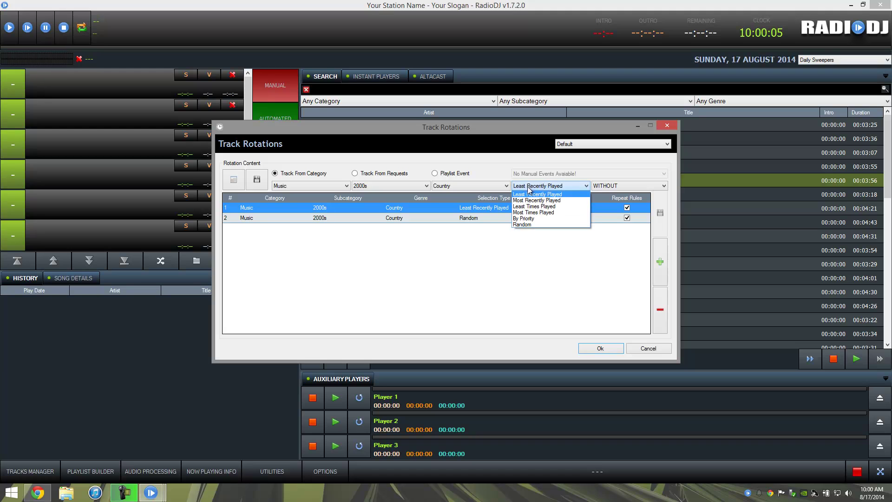
pyautogui.click(534, 206)
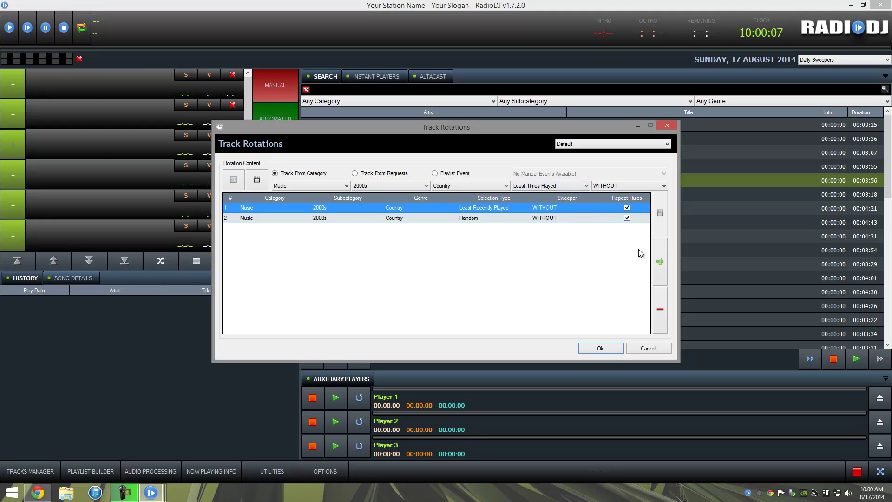
pyautogui.click(659, 262)
# - Add a fourth 2000s Country entry with Random selection
pyautogui.click(461, 186)
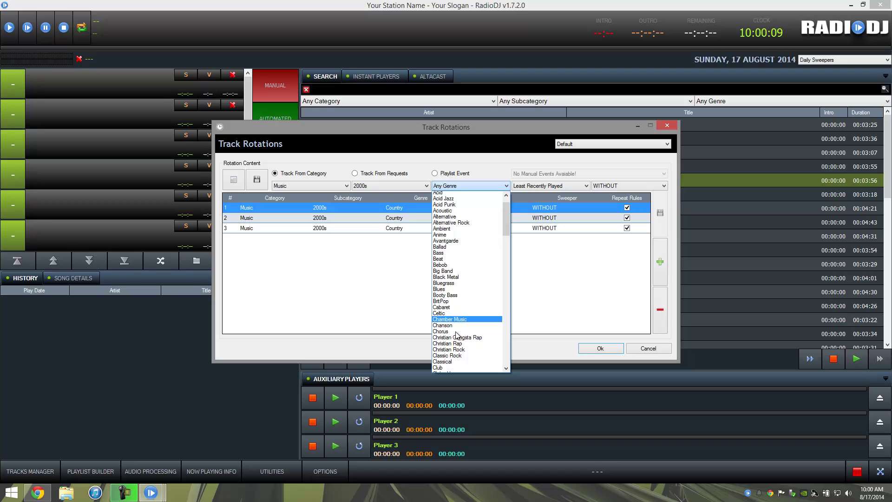
pyautogui.scroll(-3, 457, 334)
pyautogui.click(458, 355)
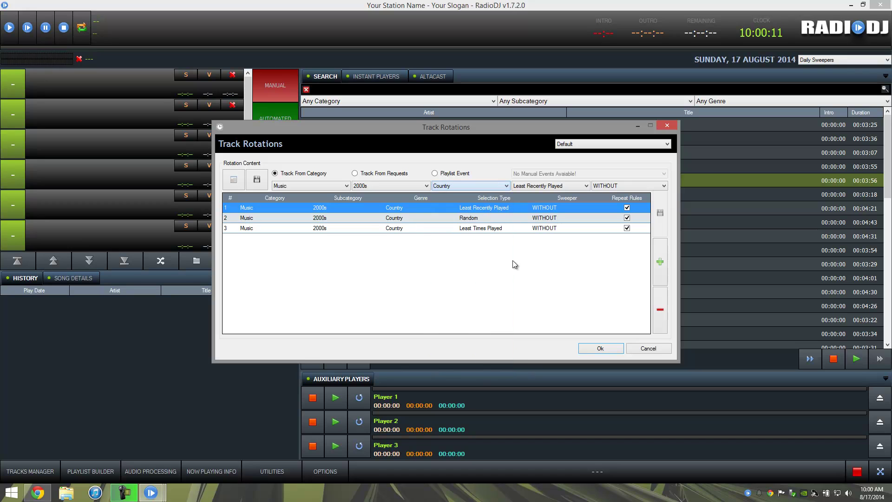
pyautogui.click(553, 186)
pyautogui.click(541, 226)
pyautogui.click(664, 261)
# - Add a fifth 2000s Country entry selected by Least Recently Played
pyautogui.click(473, 186)
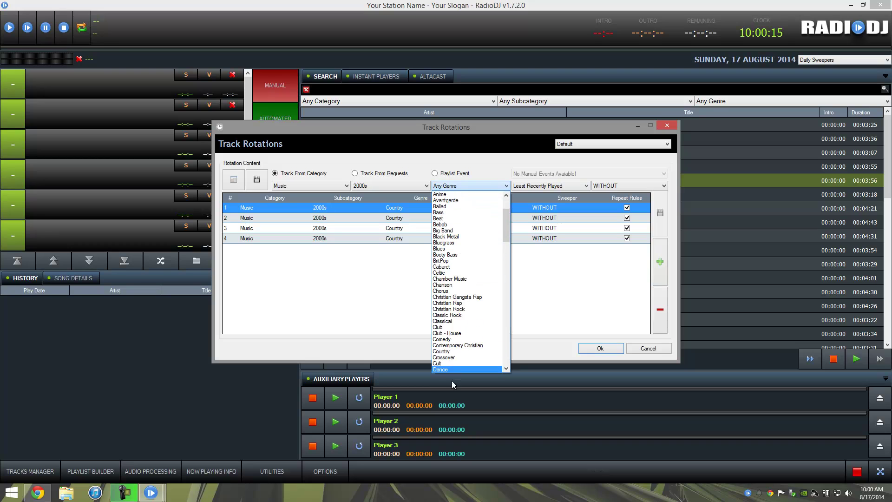
pyautogui.scroll(-1, 453, 381)
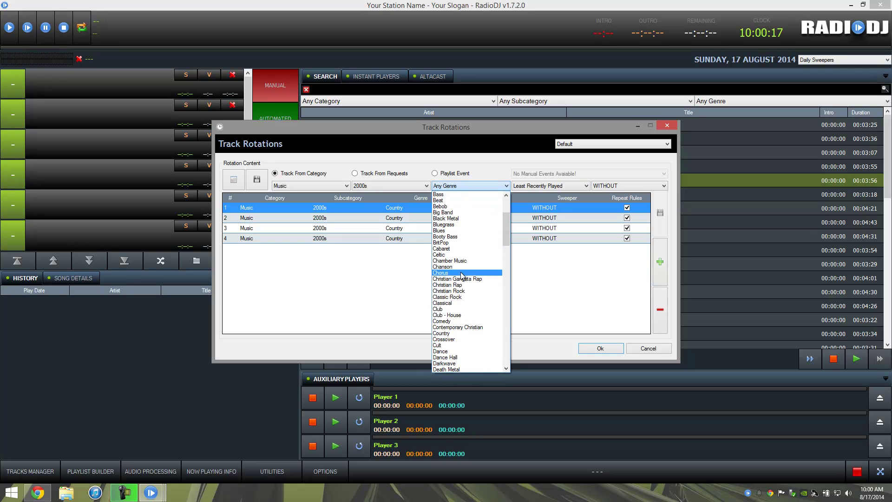
pyautogui.click(463, 333)
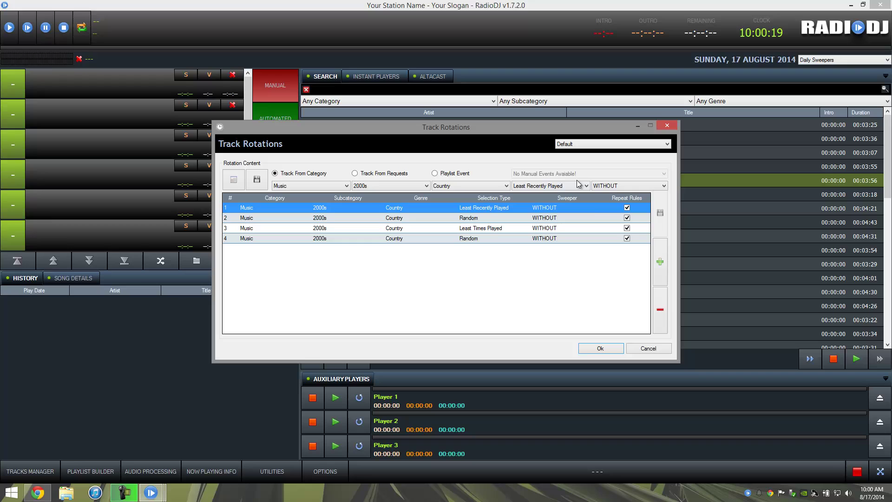
pyautogui.click(578, 186)
pyautogui.click(570, 184)
pyautogui.click(658, 277)
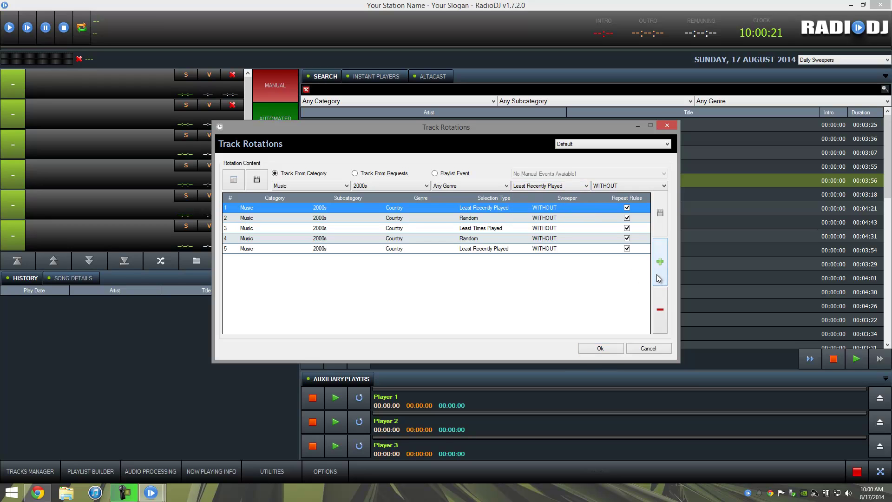
pyautogui.click(589, 294)
# - Add a Jingles rotation entry from Station Jingles with Random selection
pyautogui.click(307, 186)
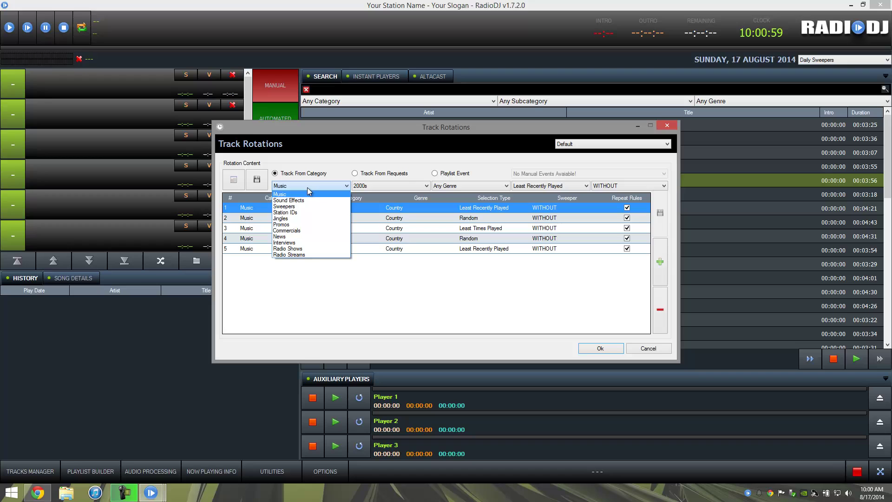
pyautogui.click(287, 219)
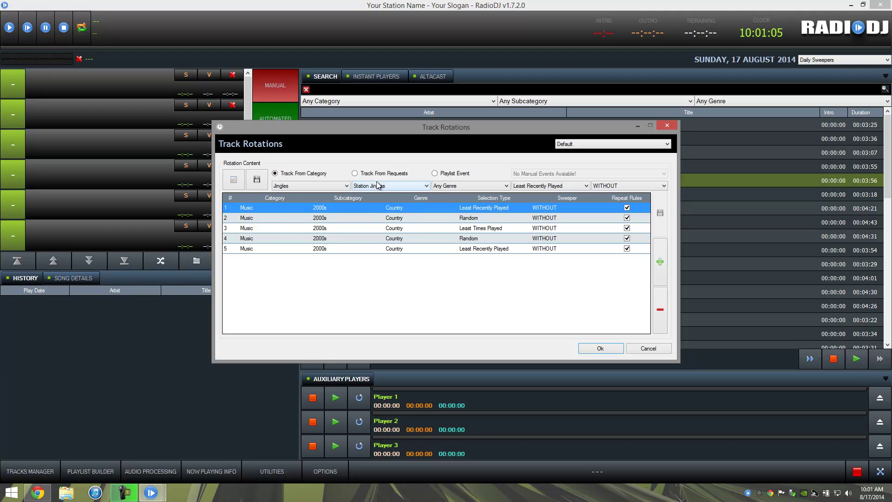
pyautogui.click(553, 186)
pyautogui.click(545, 225)
pyautogui.click(660, 261)
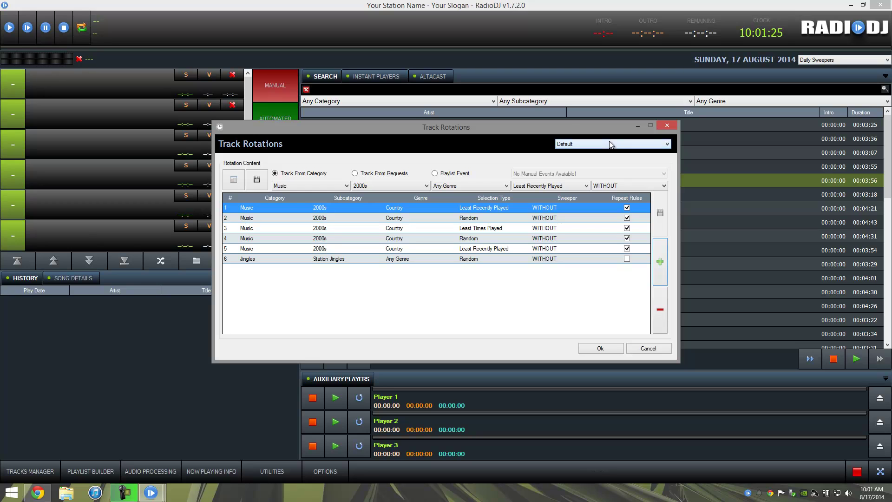
# - Save the Default rotation and bring up the Auto DJ program settings
pyautogui.click(605, 348)
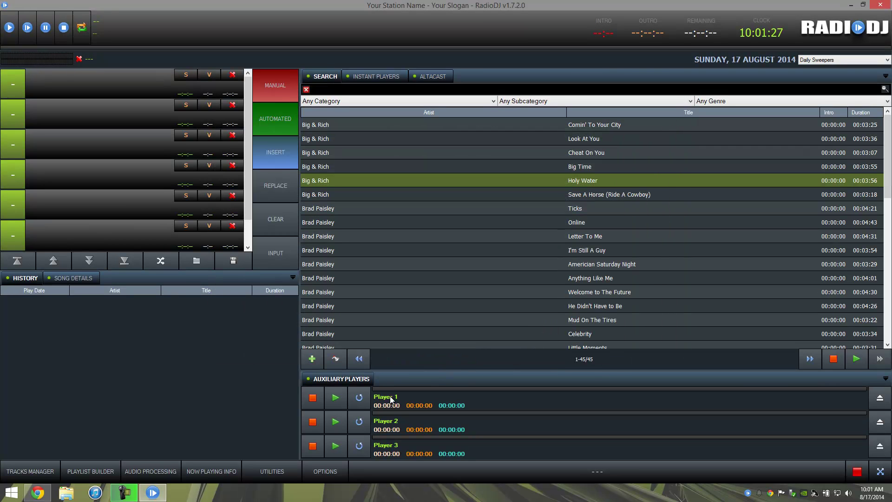
pyautogui.click(332, 473)
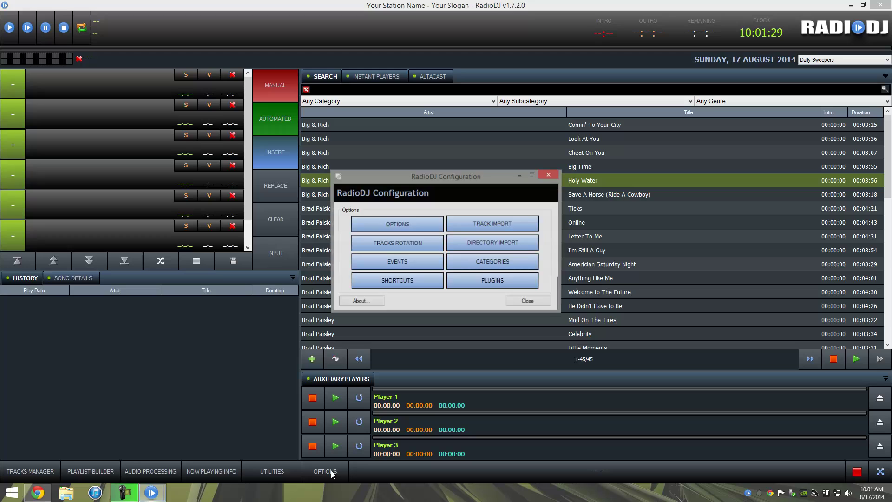
pyautogui.click(406, 234)
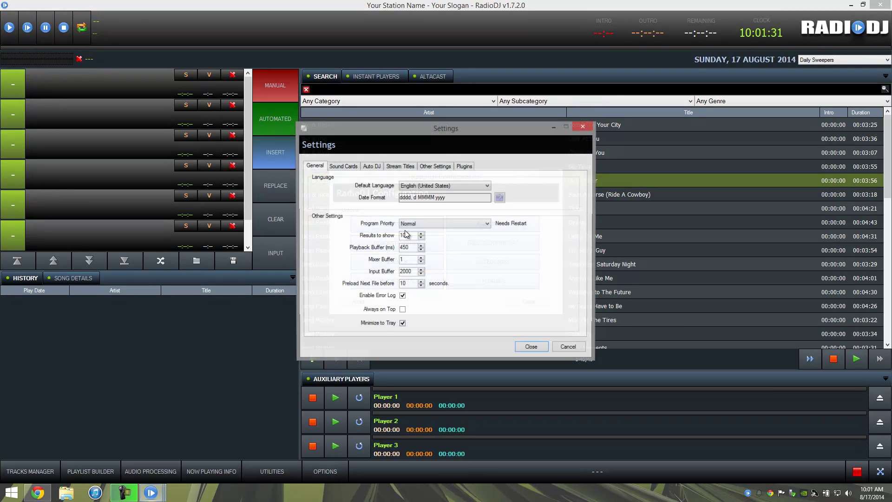
pyautogui.click(374, 167)
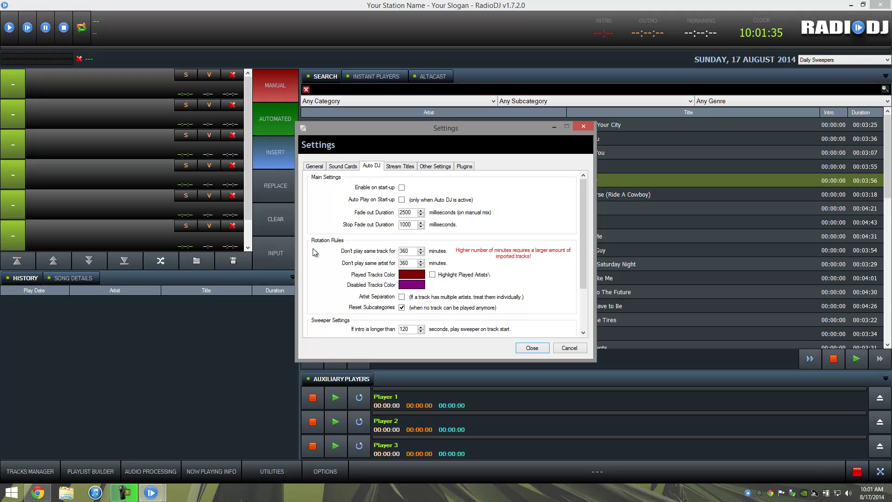
# - Check the same-track and same-artist repeat intervals, each set to 360 minutes
pyautogui.click(405, 252)
pyautogui.doubleClick(402, 251)
pyautogui.click(411, 252)
pyautogui.doubleClick(408, 263)
# - Close the settings and switch RadioDJ from Manual to AutoDJ mode
pyautogui.click(530, 350)
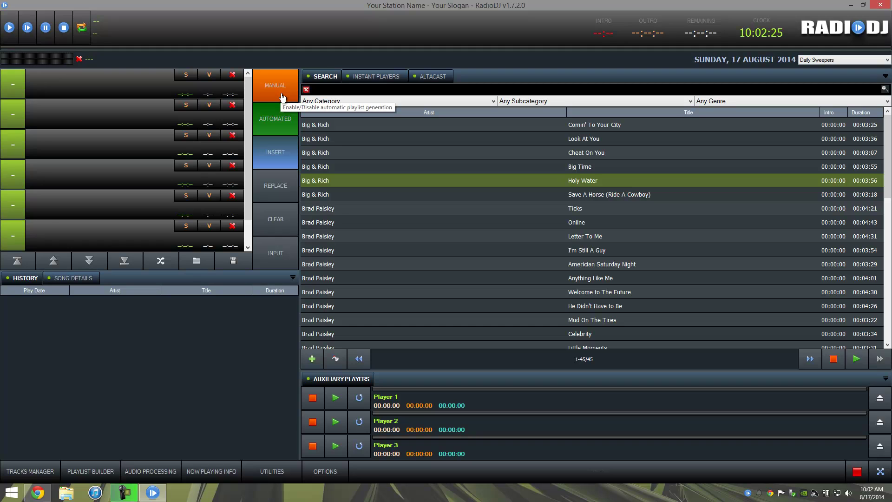
pyautogui.click(282, 96)
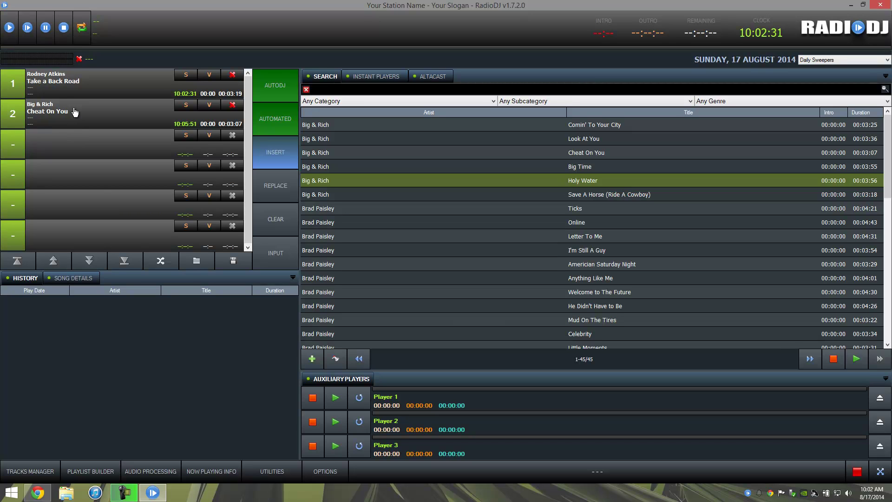
# - Add an Altacast encoder titled 'Stream101 Demo' using the AACplus encoder
pyautogui.click(431, 78)
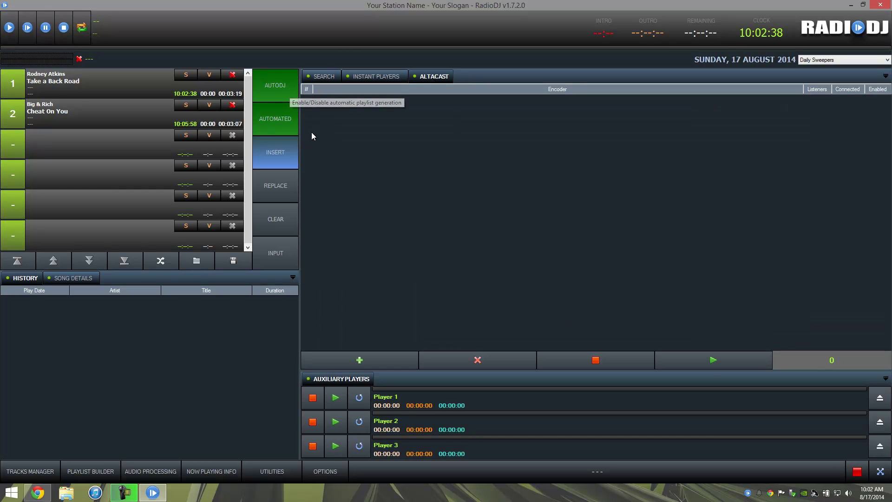
pyautogui.click(365, 360)
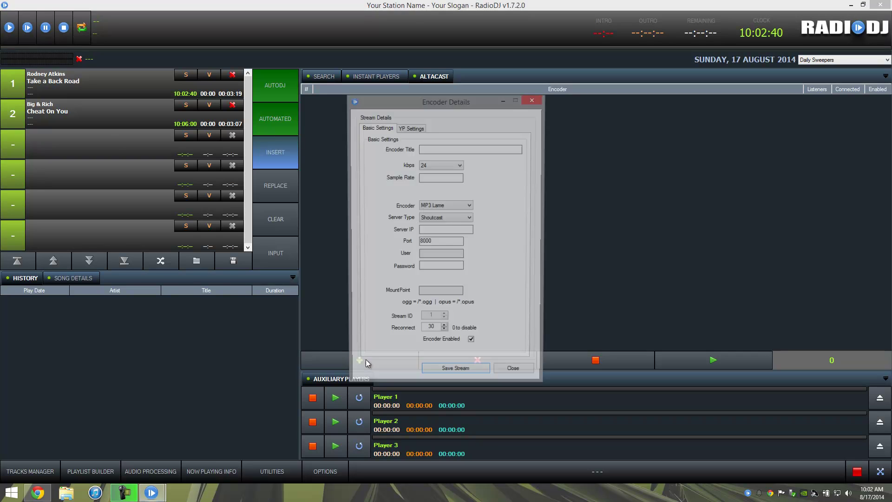
pyautogui.click(458, 147)
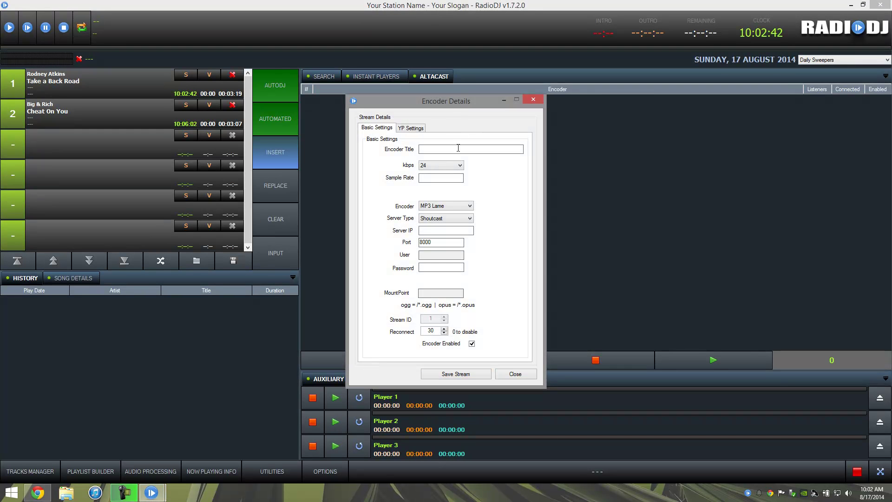
pyautogui.write('Stream101 Demo')
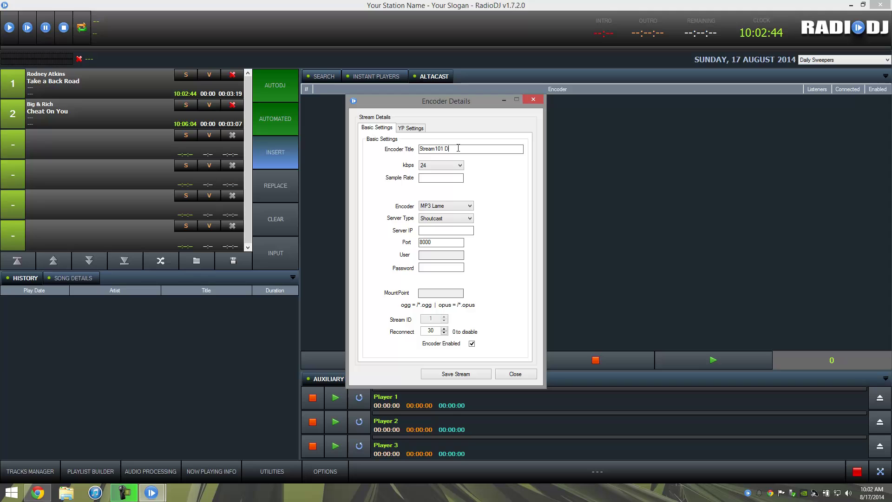
pyautogui.click(457, 207)
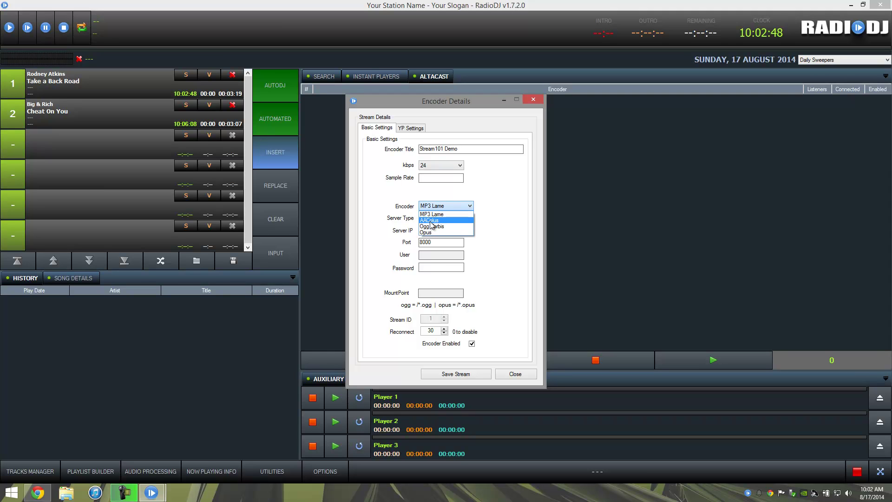
pyautogui.click(431, 221)
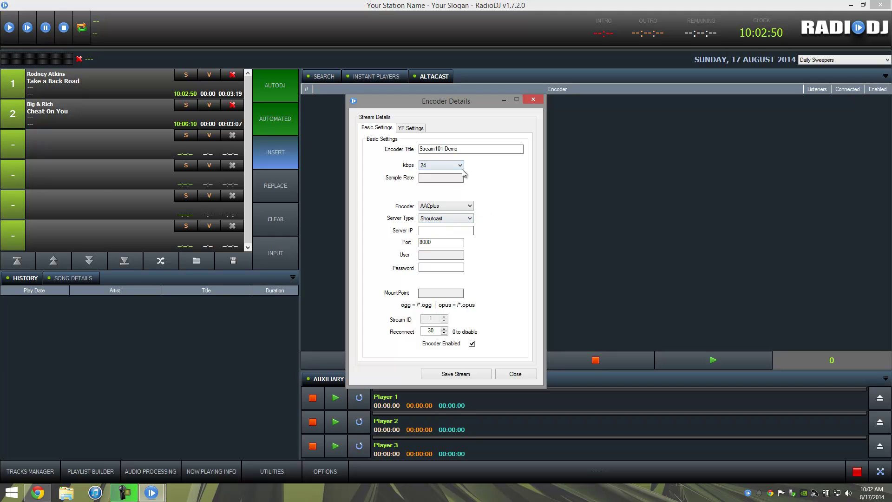
# - Log into the Stream101 control panel and view the ShoutCast source details on Quick Links
pyautogui.click(45, 496)
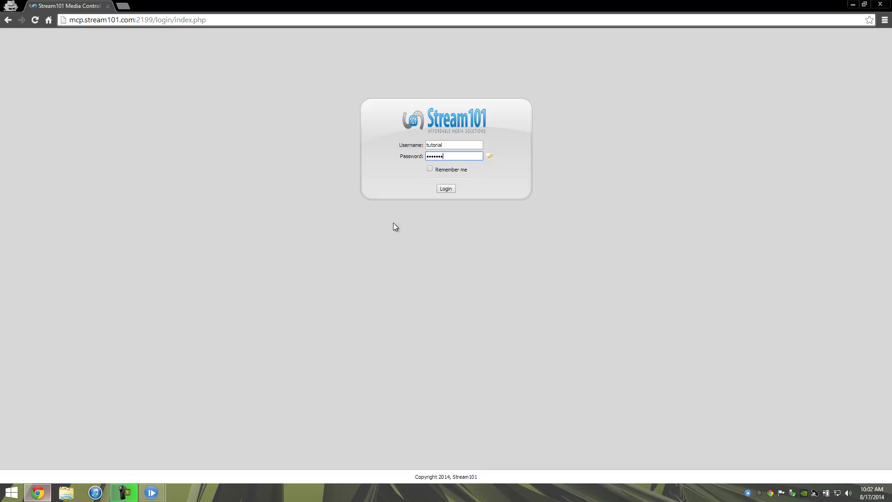
pyautogui.click(444, 189)
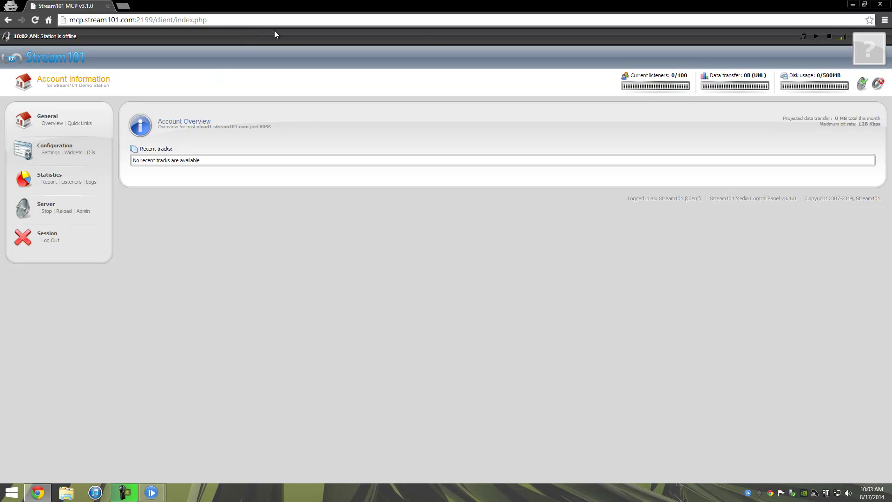
pyautogui.click(86, 124)
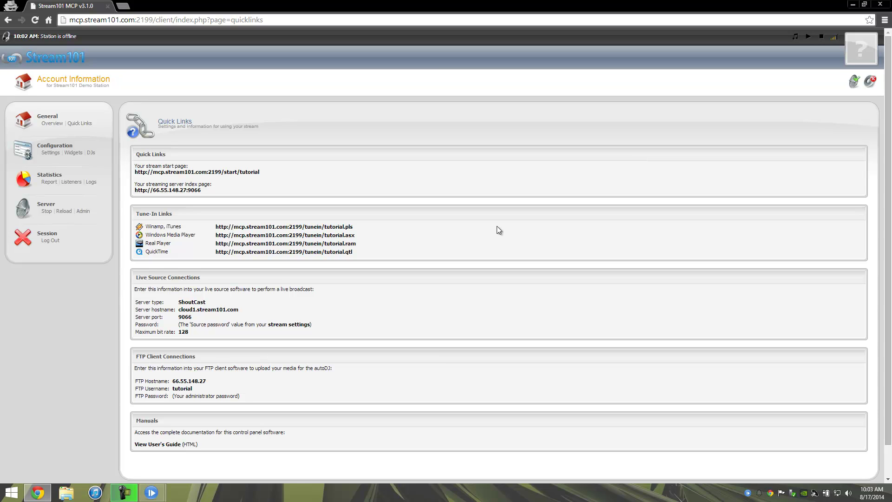
pyautogui.moveTo(181, 303); pyautogui.dragTo(217, 304)
pyautogui.click(216, 305)
# - View the stream settings page with the source password, then return to Quick Links
pyautogui.click(284, 325)
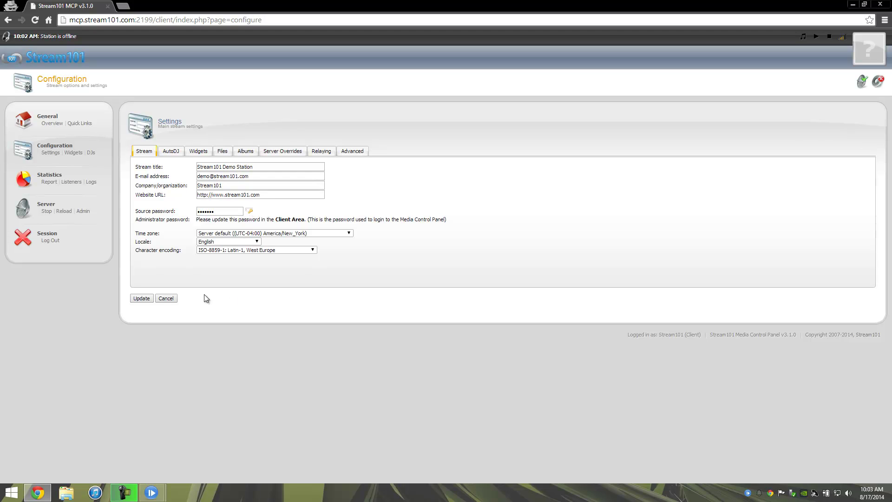
pyautogui.click(84, 126)
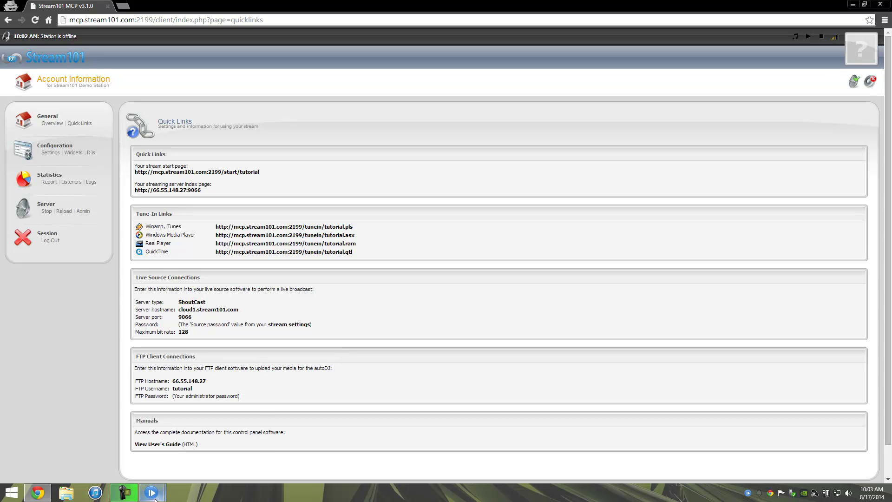
# - Set the Stream101 Demo encoder bitrate to 64 kbps
pyautogui.moveTo(153, 495)
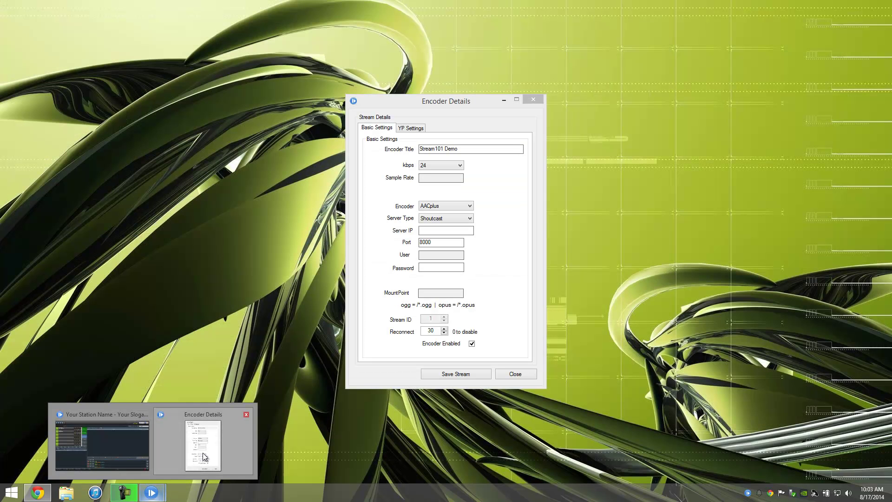
pyautogui.click(203, 456)
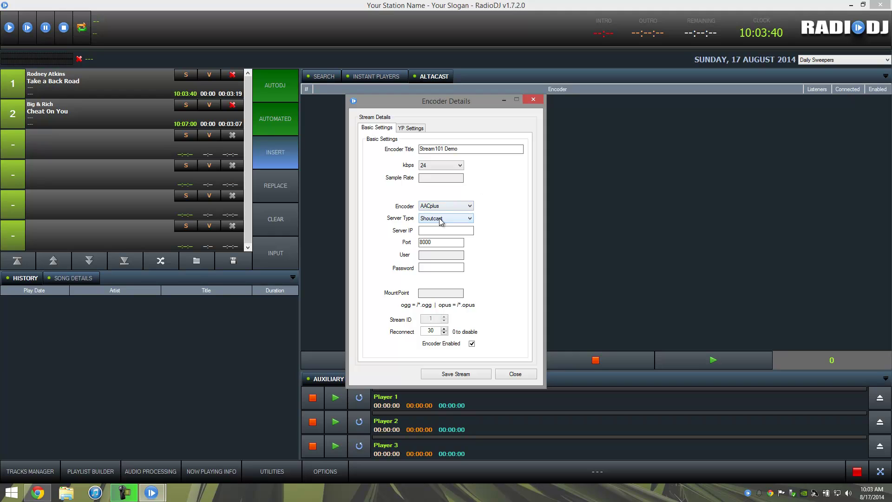
pyautogui.click(443, 167)
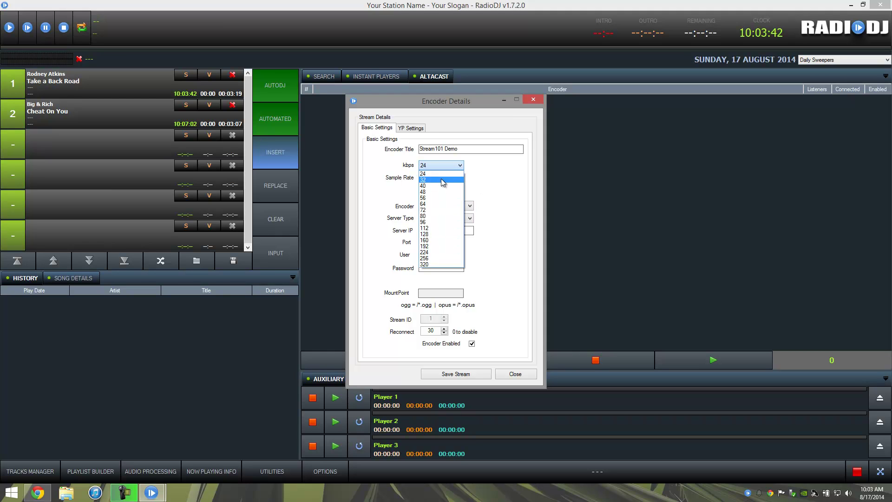
pyautogui.click(437, 204)
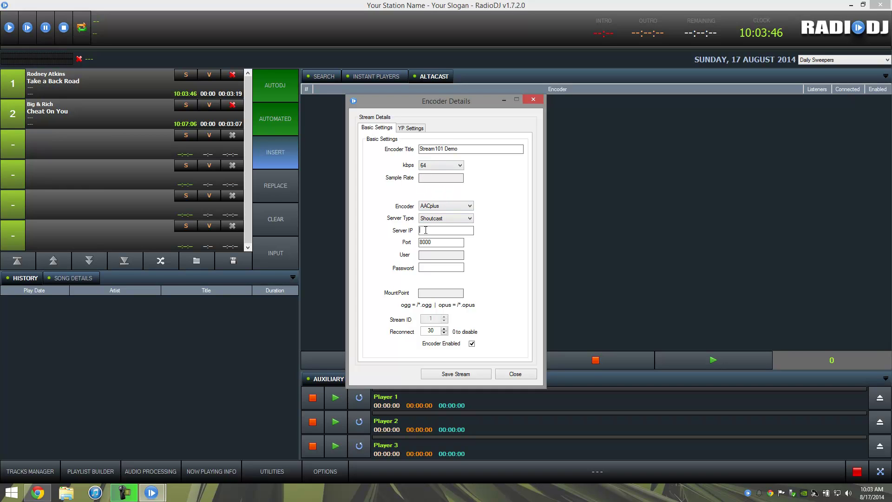
# - Copy the hostname cloud1.stream101.com from Stream101 into the encoder's Server IP
pyautogui.click(38, 492)
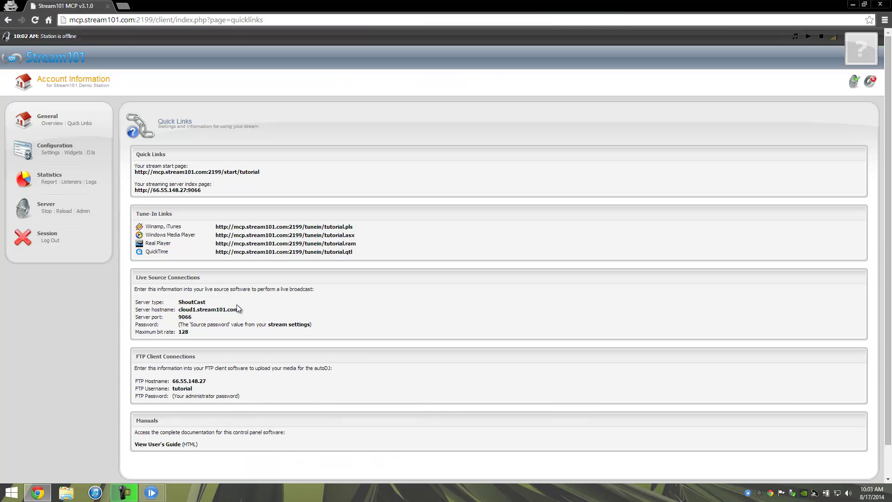
pyautogui.moveTo(238, 309); pyautogui.dragTo(178, 310)
pyautogui.rightClick(179, 310)
pyautogui.click(190, 315)
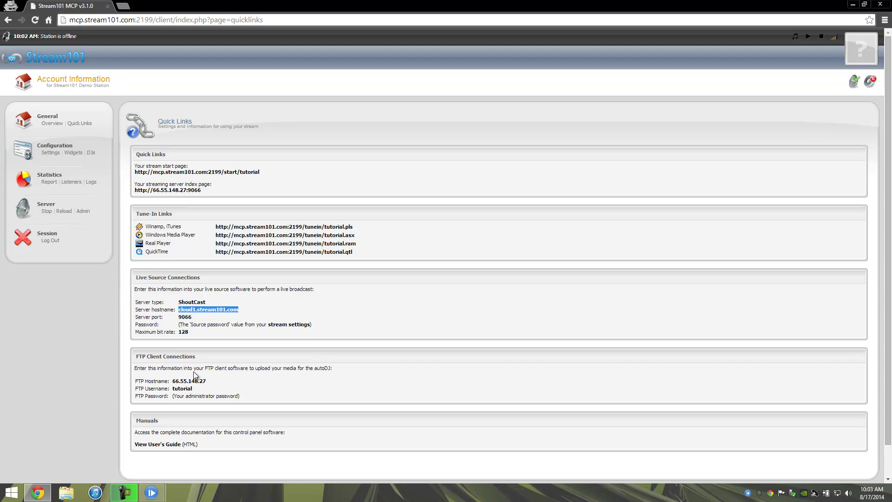
pyautogui.moveTo(146, 493)
pyautogui.click(116, 441)
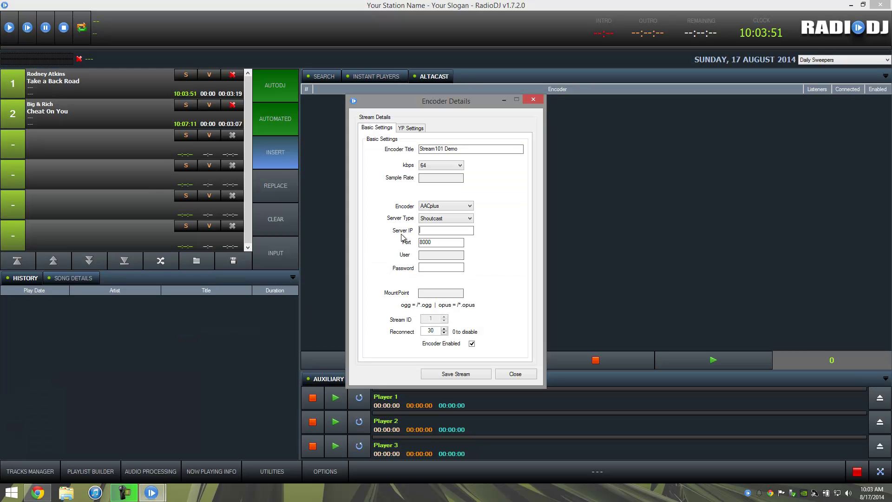
pyautogui.rightClick(430, 229)
pyautogui.click(451, 267)
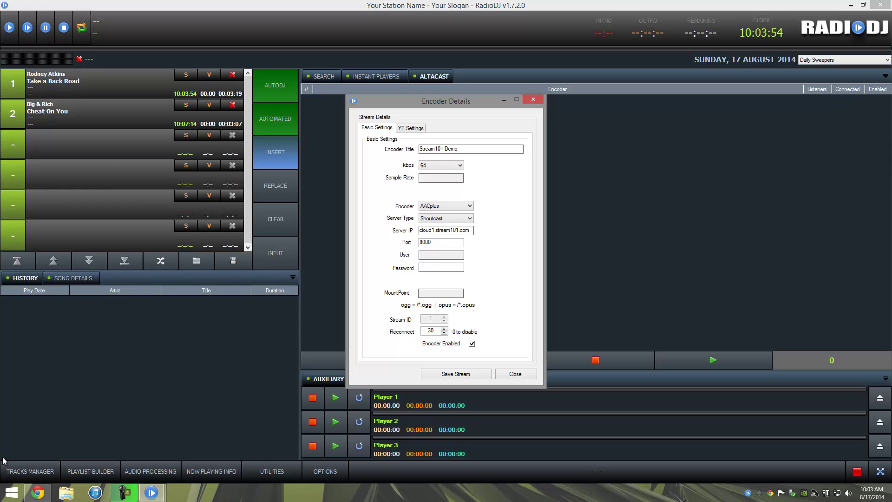
# - Replace the encoder port 8000 with the Stream101 port 9066
pyautogui.click(38, 492)
pyautogui.doubleClick(181, 317)
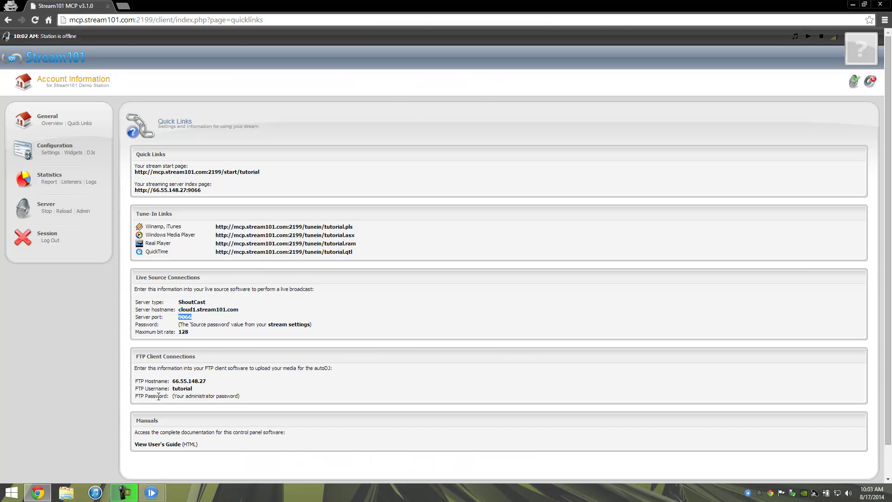
pyautogui.click(116, 441)
pyautogui.moveTo(446, 242); pyautogui.dragTo(367, 240)
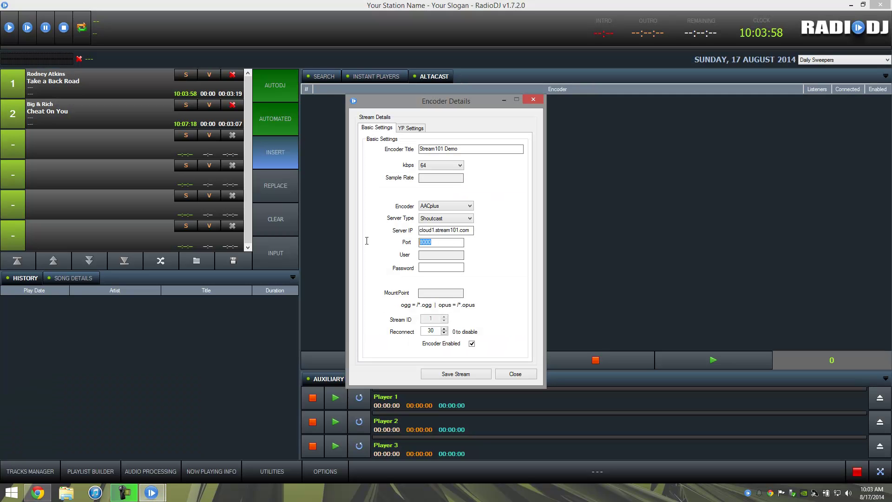
pyautogui.hotkey('ctrl', 'v')
# - Enter the source password and change the reconnect value from 30 to 1
pyautogui.click(439, 268)
pyautogui.doubleClick(431, 331)
pyautogui.write('1')
pyautogui.click(407, 134)
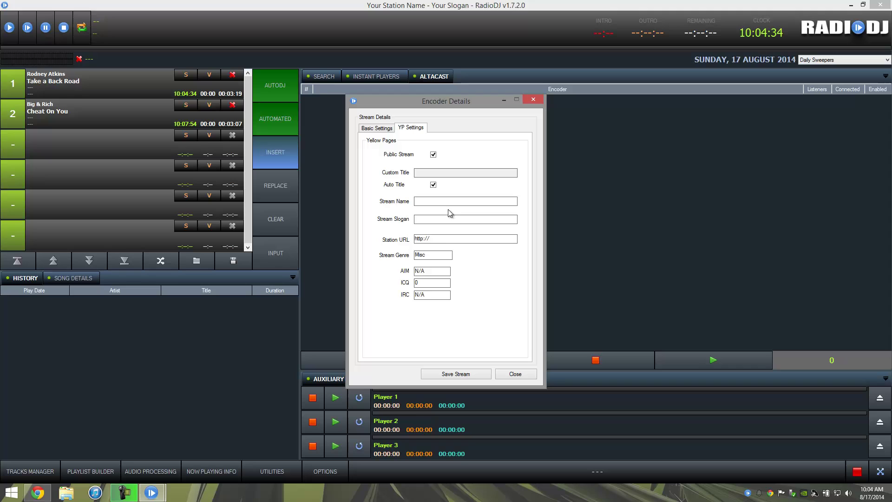
pyautogui.write('tr')
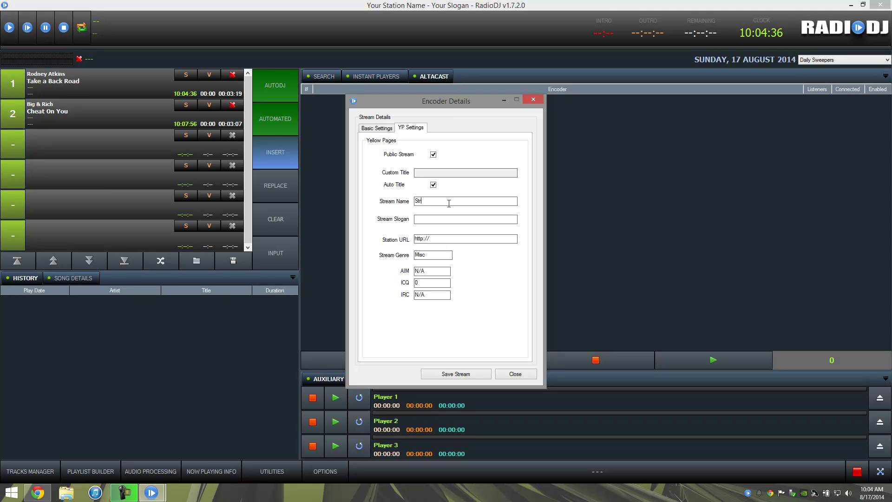
pyautogui.write('eam101 ')
pyautogui.write('Demo')
pyautogui.write('Affor')
pyautogui.write('dable M')
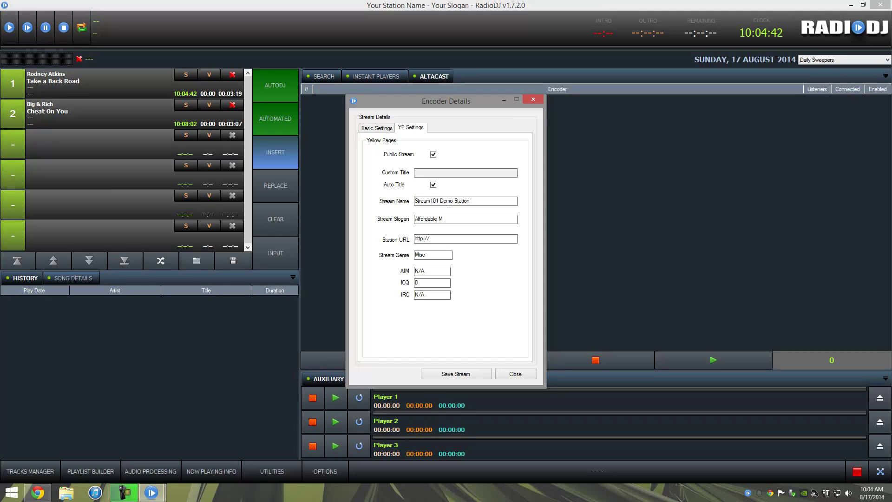
pyautogui.write('edia Solutions')
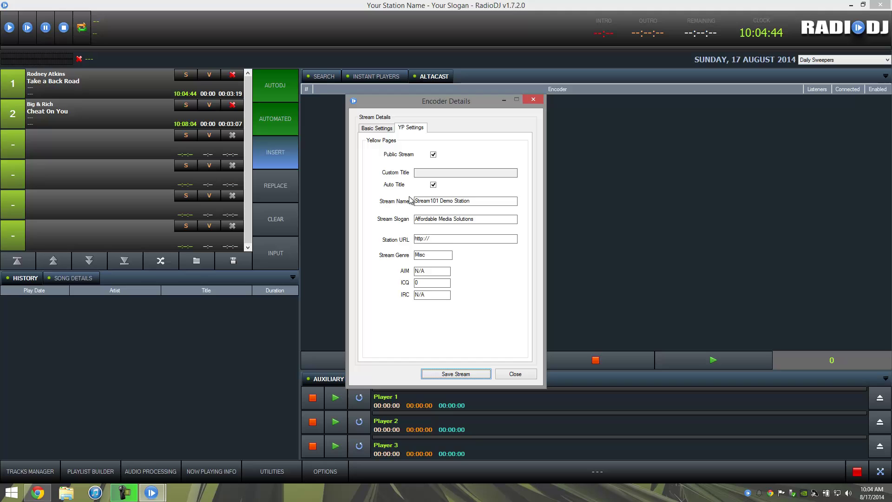
pyautogui.click(451, 239)
pyautogui.write('www.st')
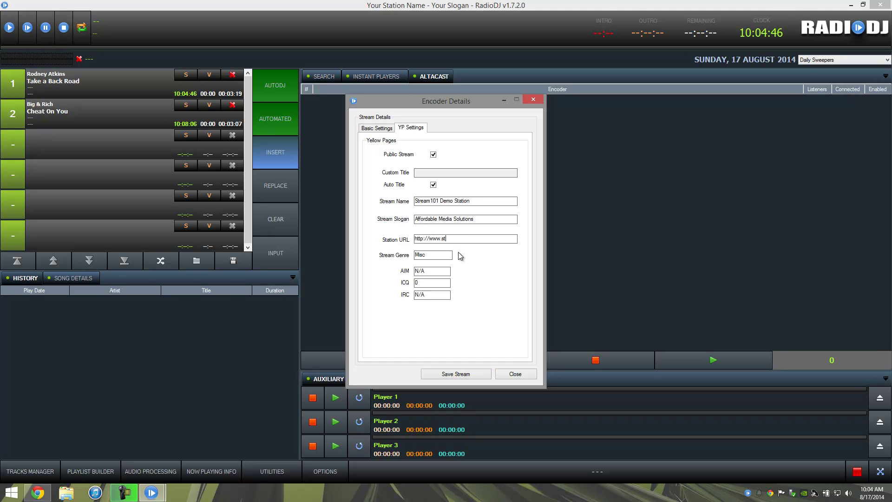
pyautogui.write('ream101.com')
# - Set the stream genre to Country and save the encoder
pyautogui.press('Tab')
pyautogui.write('coun')
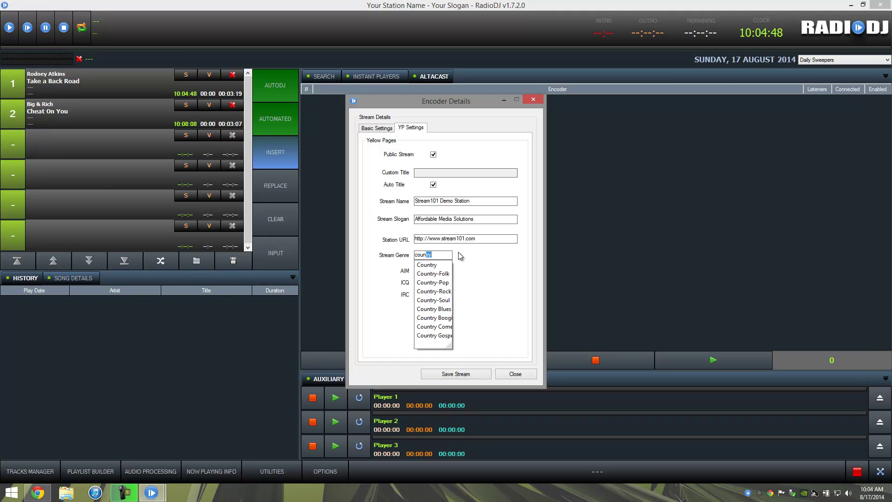
pyautogui.click(430, 265)
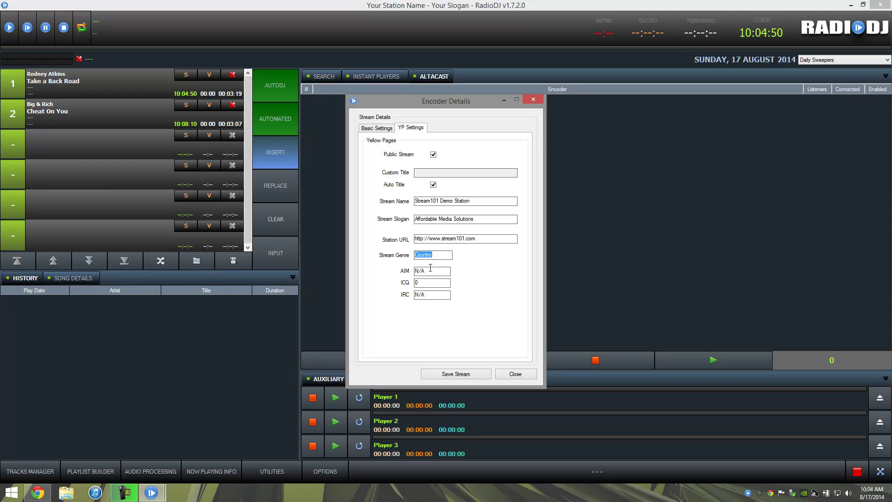
pyautogui.click(431, 272)
pyautogui.click(455, 374)
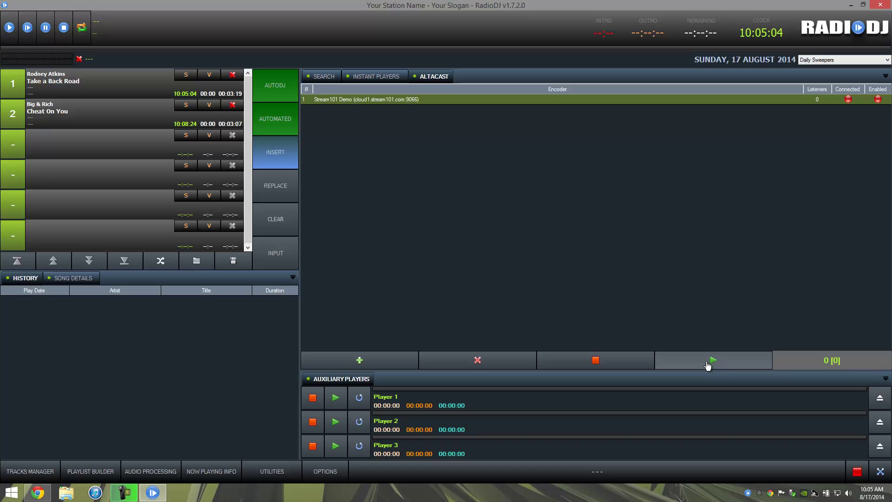
# - Start the Stream101 Demo encoder so it connects, then return to the Stream101 Quick Links page
pyautogui.rightClick(675, 102)
pyautogui.click(689, 109)
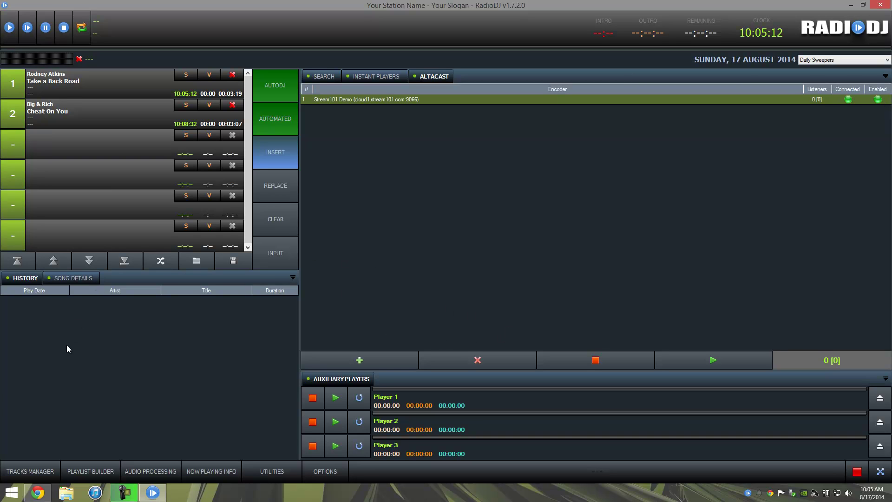
pyautogui.click(37, 492)
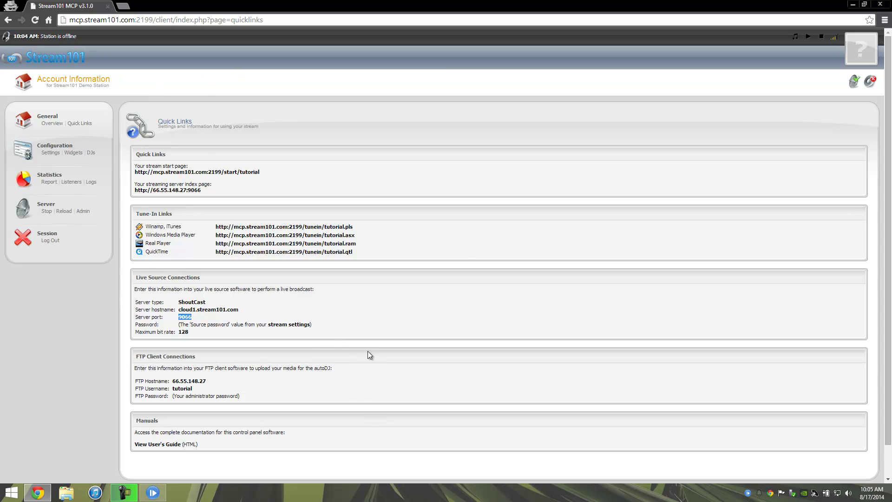
# - Open the SHOUTcast server status and confirm the stream runs at 64 kbps as audio/aacp
pyautogui.click(169, 190)
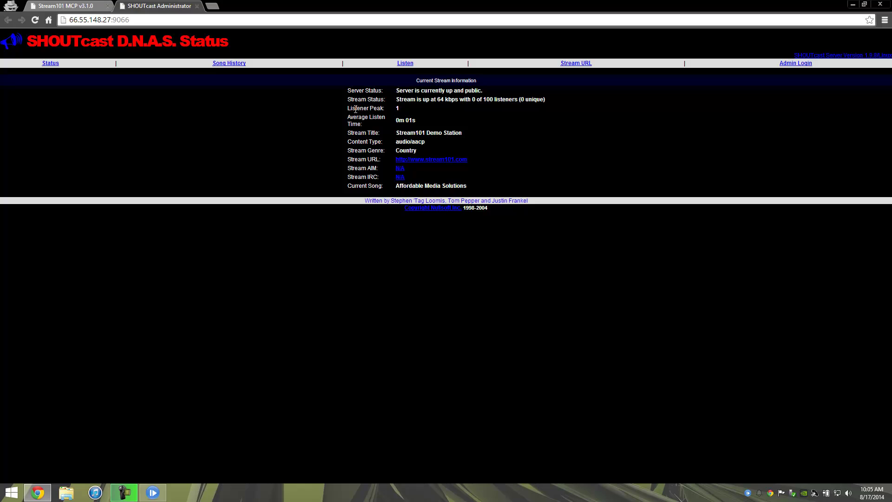
pyautogui.tripleClick(396, 142)
pyautogui.click(432, 143)
# - Play Take a Back Road in RadioDJ and reload the SHOUTcast status page
pyautogui.click(153, 493)
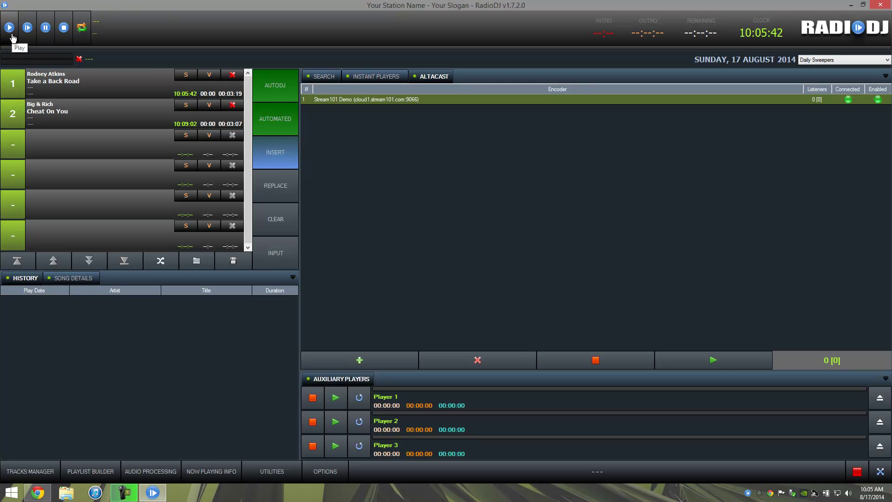
pyautogui.click(10, 33)
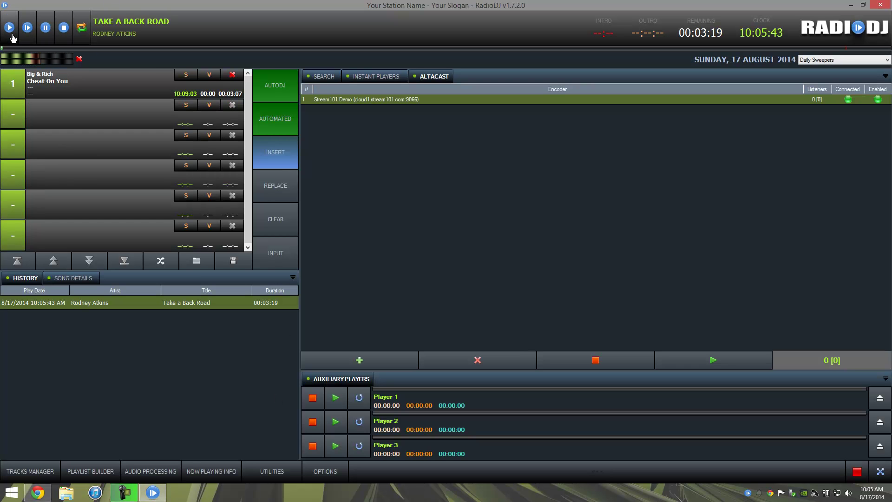
pyautogui.click(38, 492)
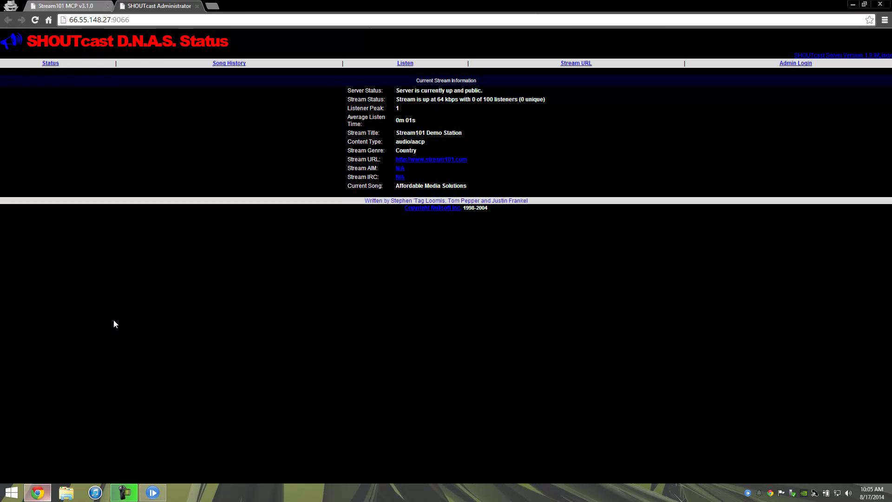
pyautogui.click(35, 20)
# - Verify the status page's current song reads Rodney Atkins - Take a Back Road
pyautogui.moveTo(394, 185); pyautogui.dragTo(531, 194)
pyautogui.click(531, 194)
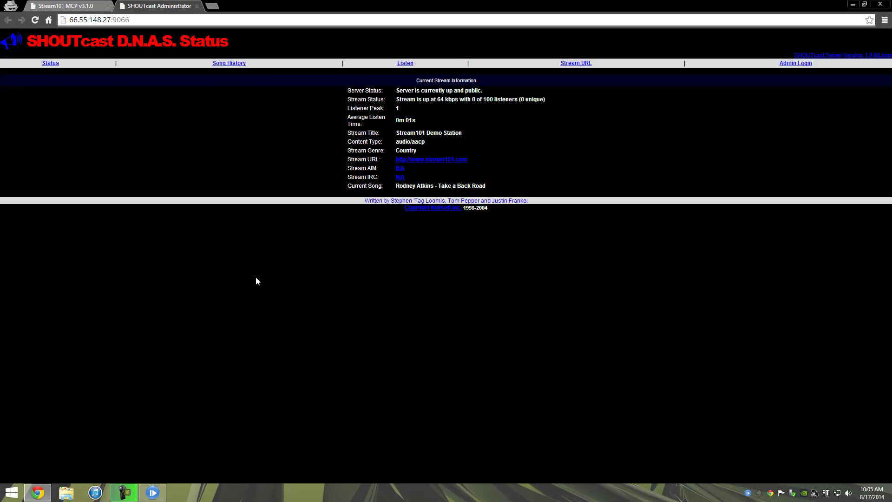
pyautogui.click(159, 497)
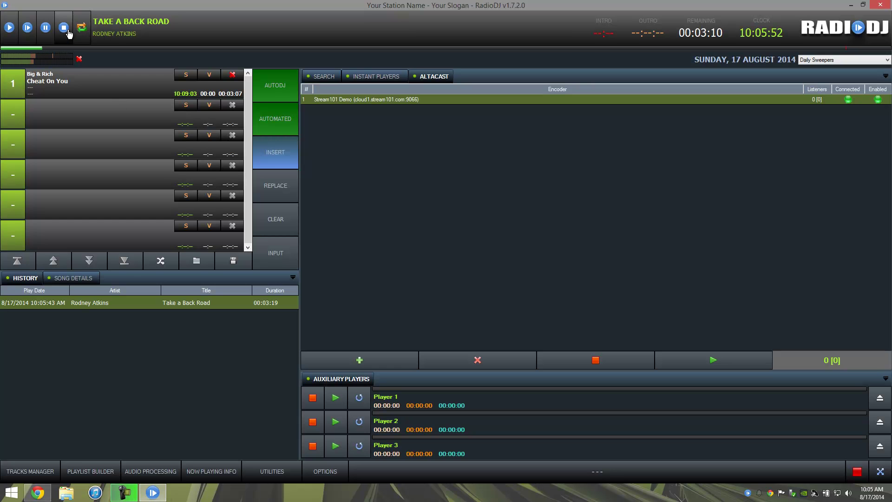
pyautogui.click(37, 492)
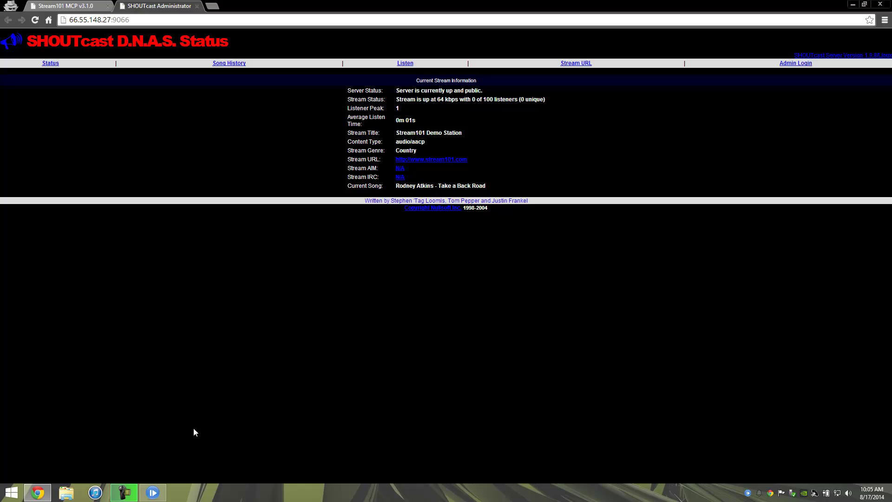